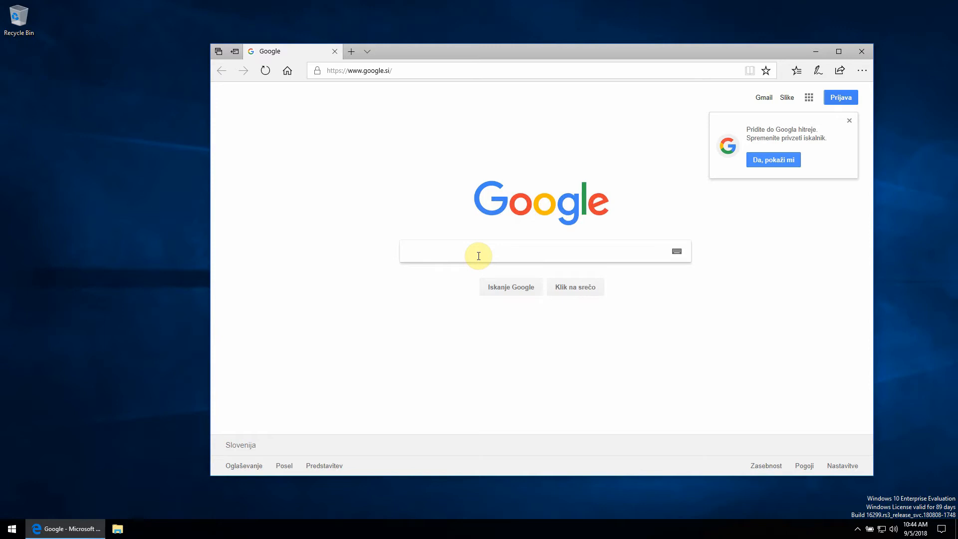
# Search Google for "simple shop" and open the RED ZION d.o.o. company website
pyautogui.click(849, 121)
pyautogui.write('simple shop')
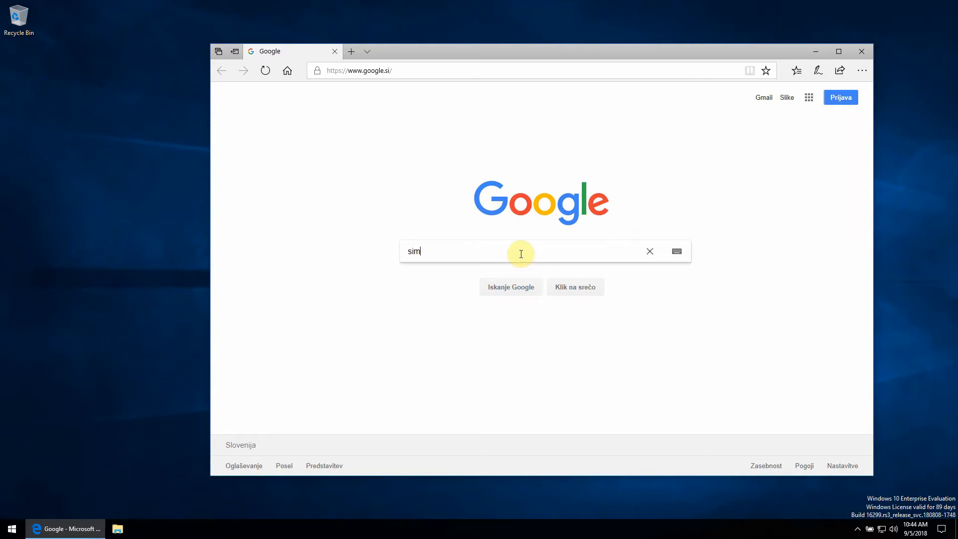
pyautogui.press('Return')
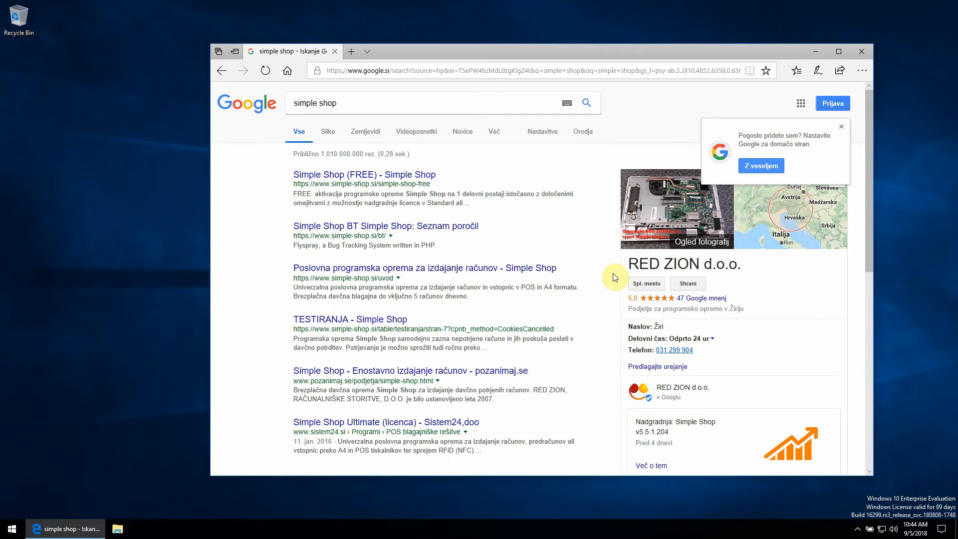
pyautogui.click(644, 286)
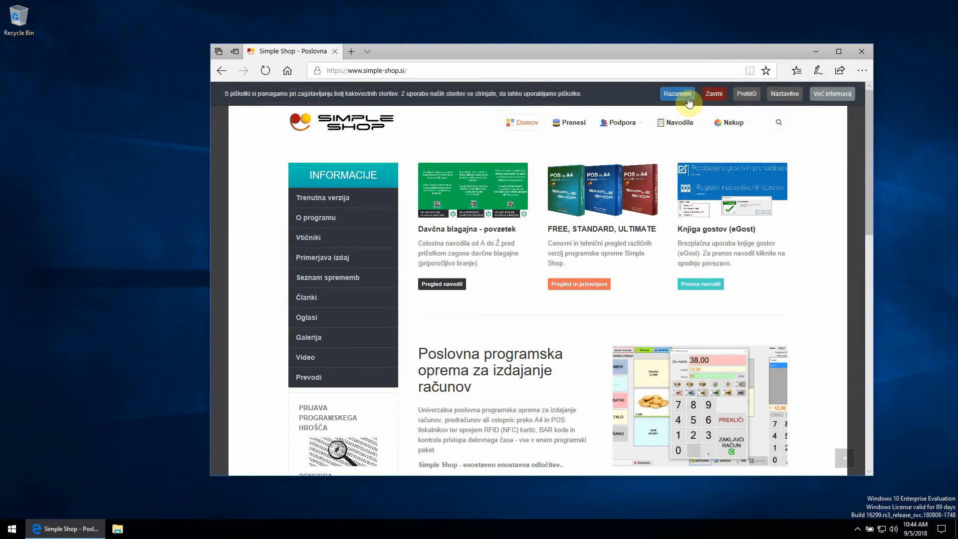
# Accept the site's cookies and save the Windows installer SShop.exe from the Prenesi page
pyautogui.click(681, 95)
pyautogui.click(509, 318)
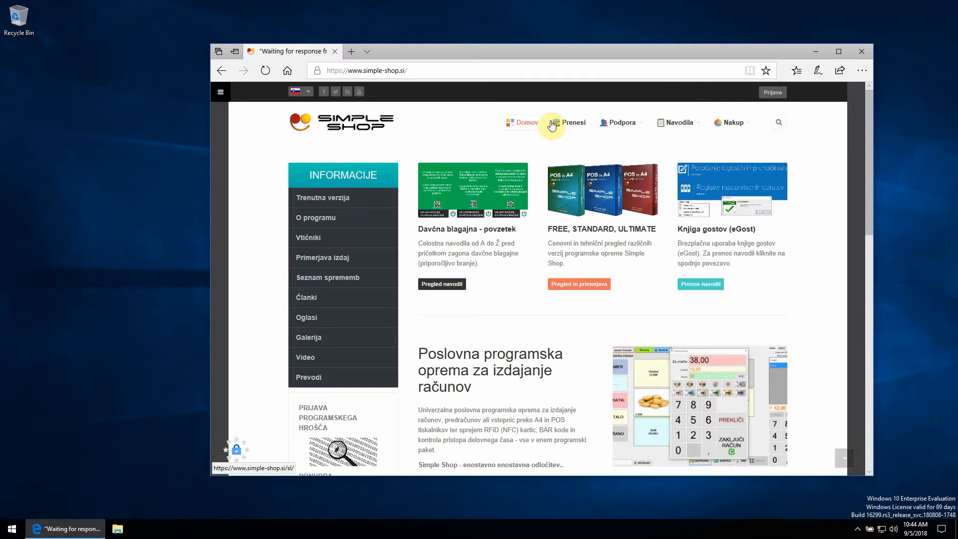
pyautogui.click(573, 128)
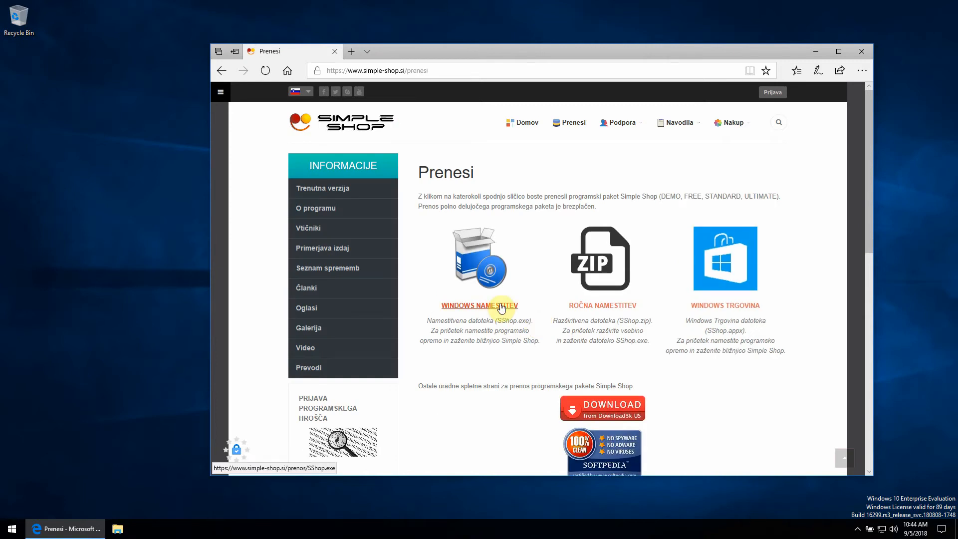
pyautogui.click(502, 306)
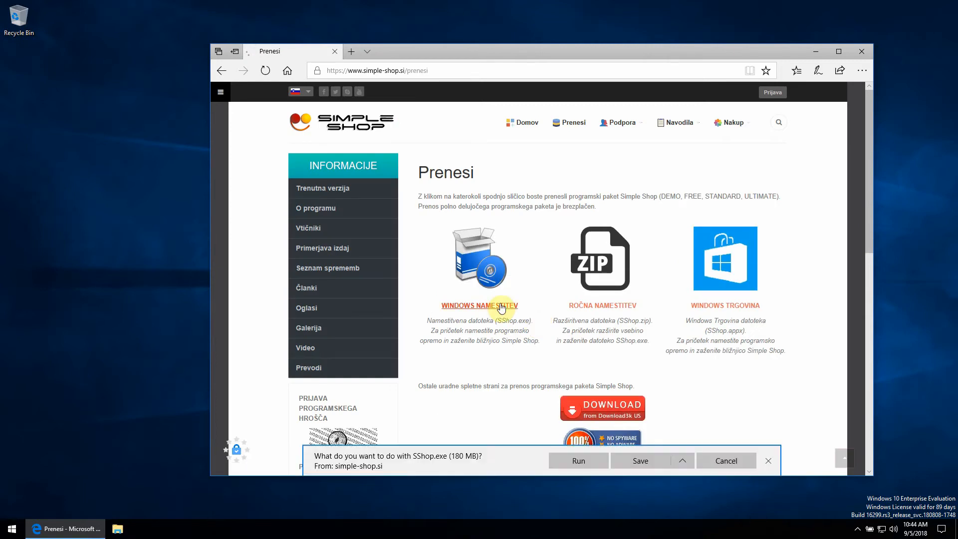
pyautogui.click(634, 460)
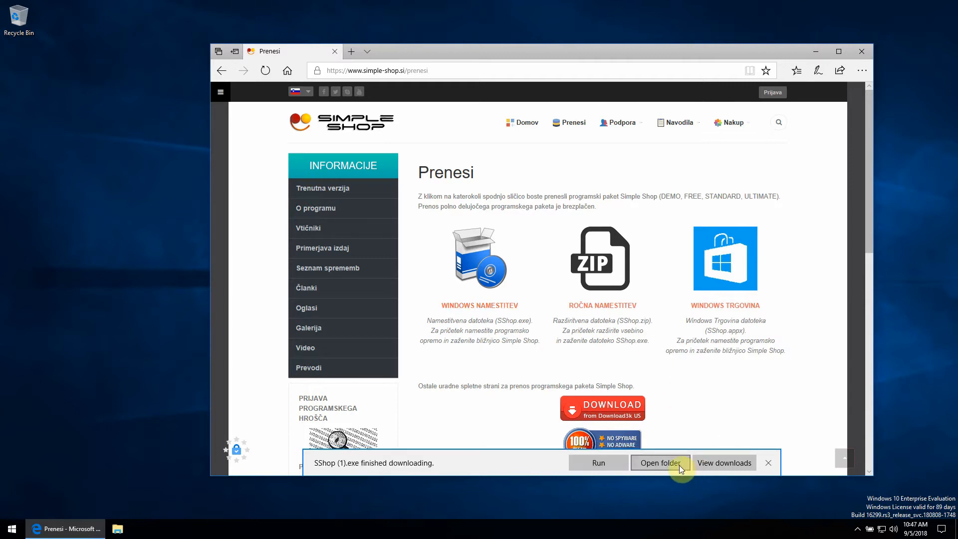
# Open the folder of the finished download, launch the SShop installer and minimize the browser
pyautogui.click(678, 463)
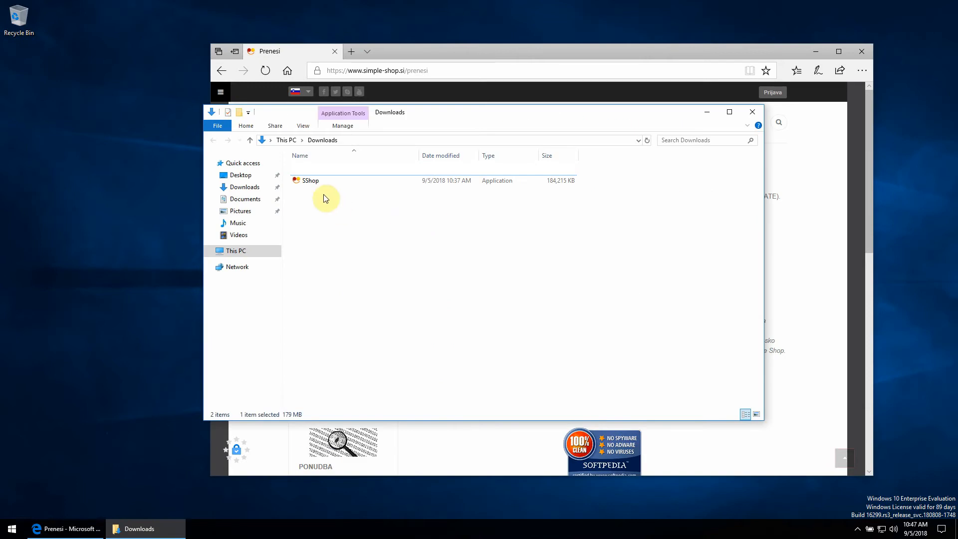
pyautogui.doubleClick(310, 182)
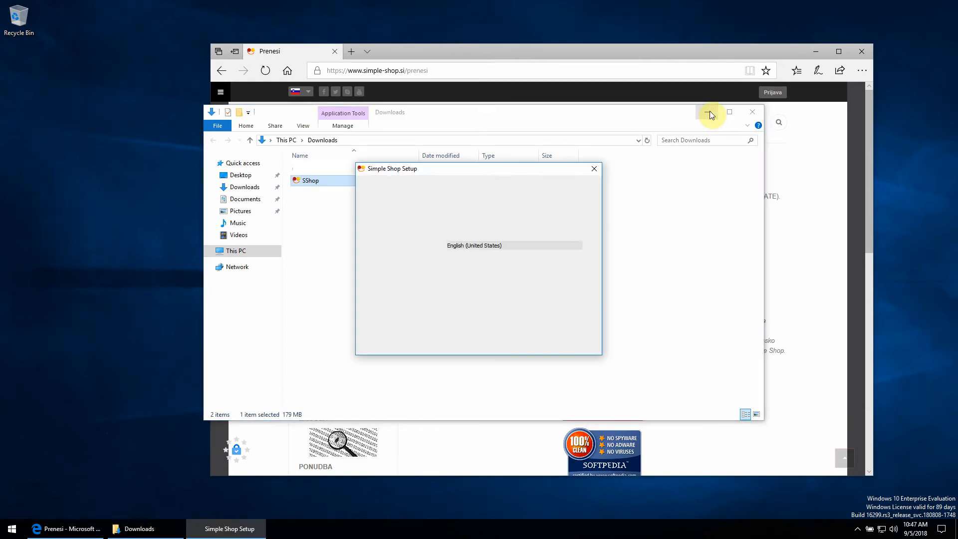
pyautogui.click(815, 53)
# Set the setup language to Slovenščina (Slovenija), minimize the Downloads window and continue the setup wizard
pyautogui.click(501, 245)
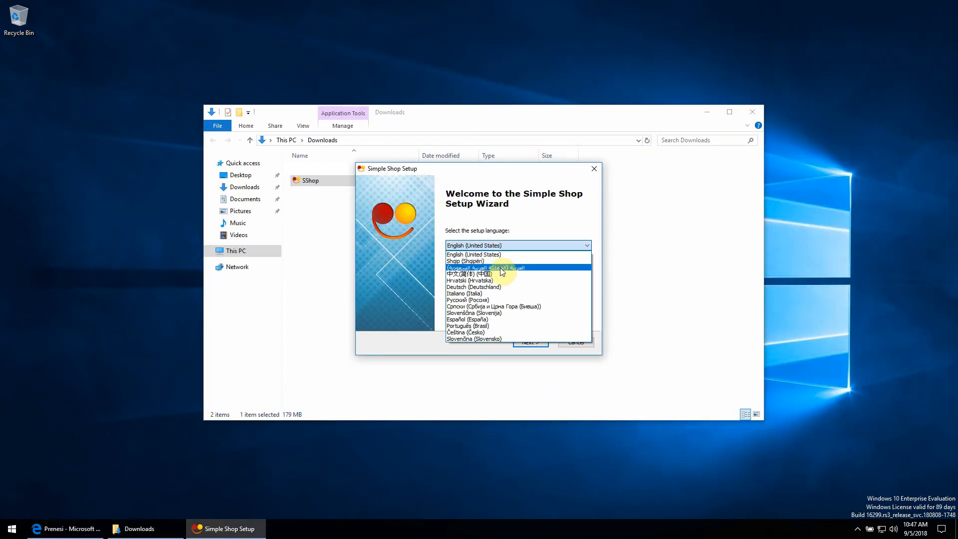
pyautogui.click(498, 313)
pyautogui.click(707, 112)
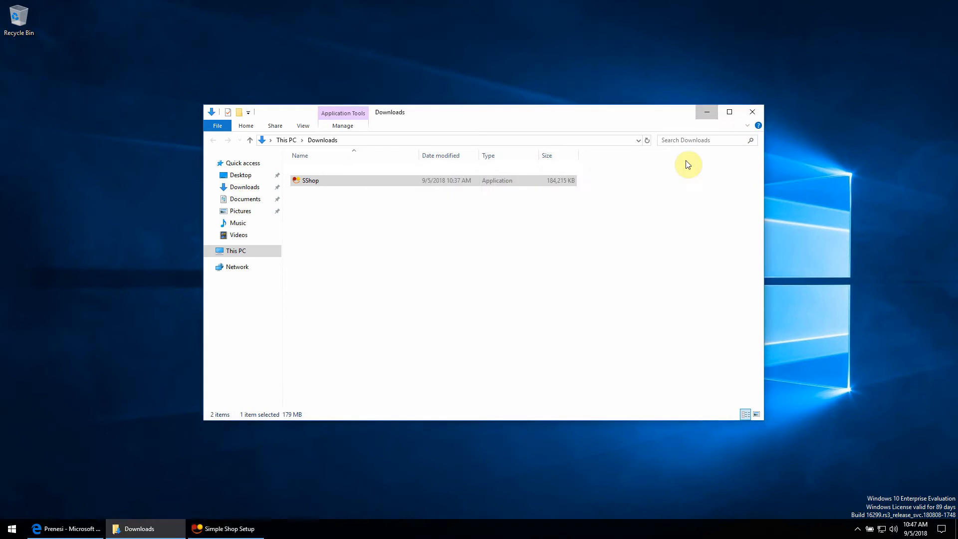
pyautogui.click(537, 342)
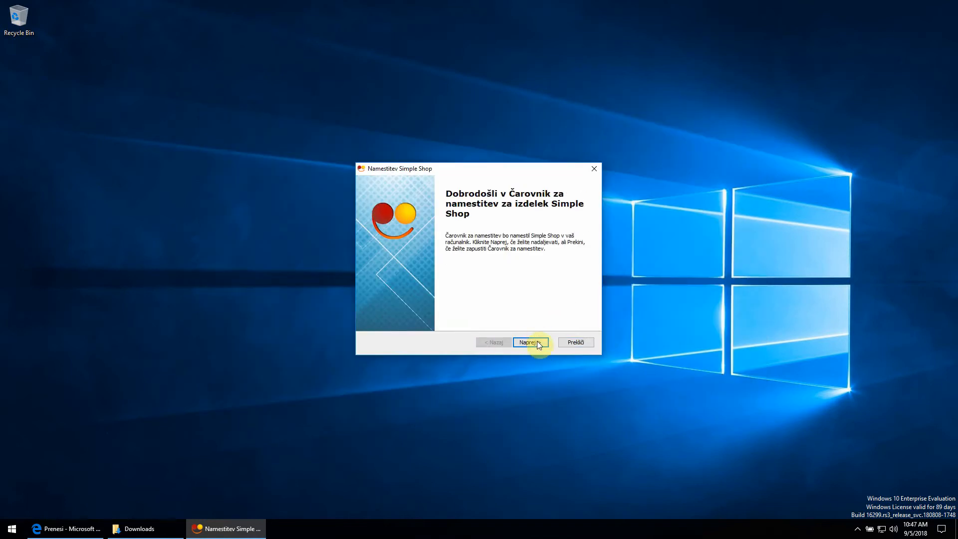
# Accept the licence terms and install Simple Shop, allowing it to make changes to the device
pyautogui.click(537, 341)
pyautogui.click(534, 343)
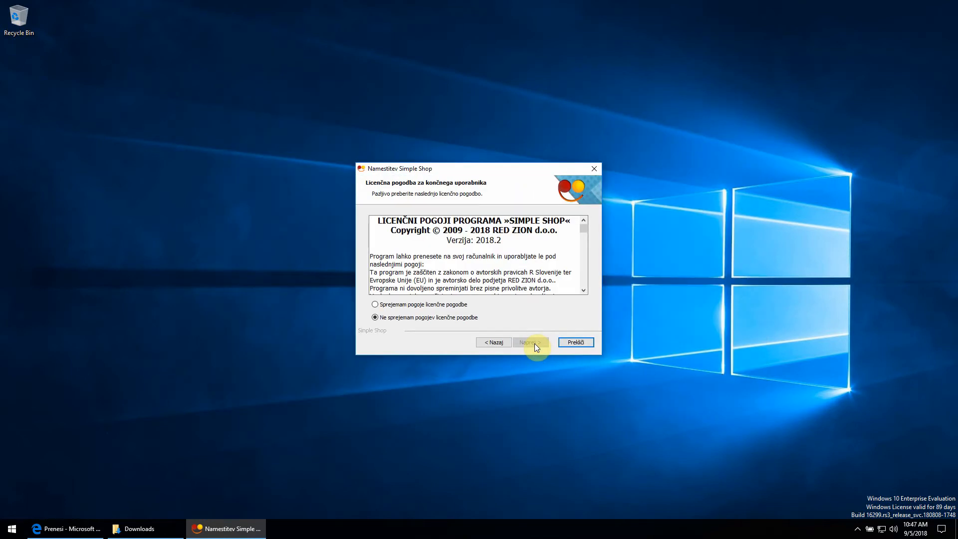
pyautogui.click(449, 305)
pyautogui.click(537, 341)
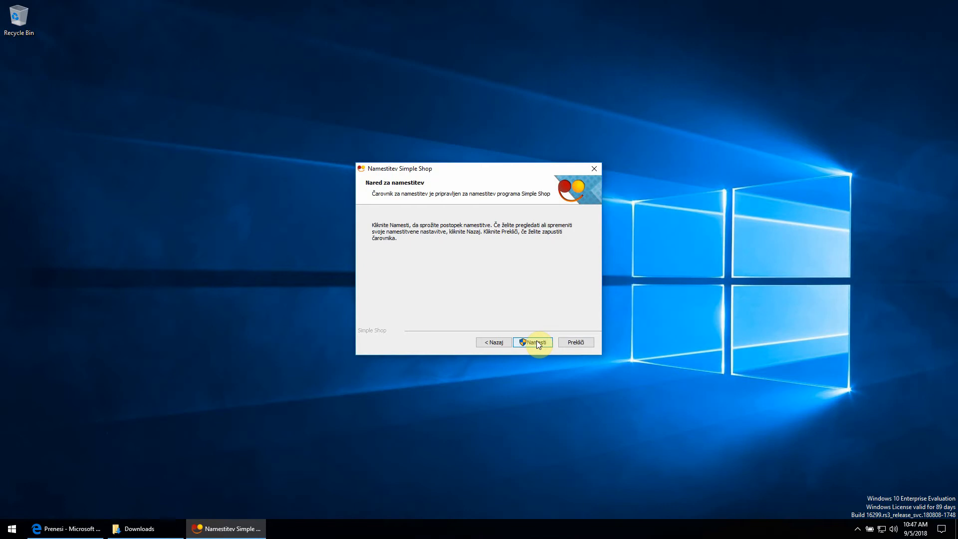
pyautogui.click(537, 341)
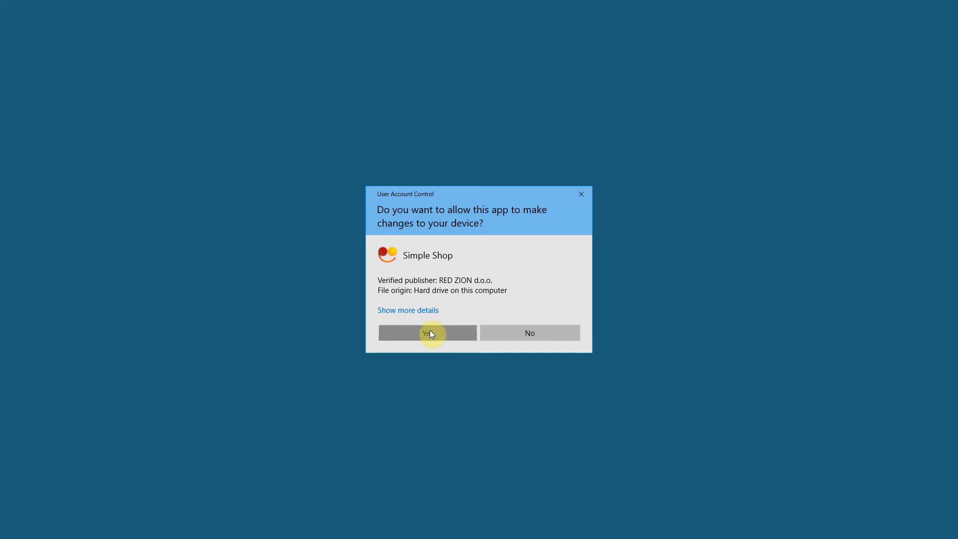
pyautogui.click(432, 334)
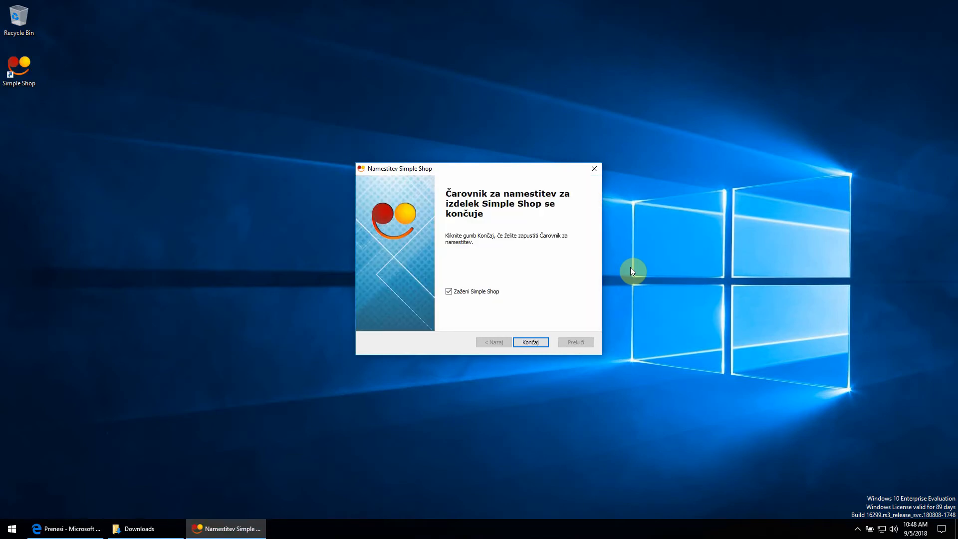
# Finish the setup with the Zaženi Simple Shop option cleared, start Simple Shop from the desktop and dismiss its message
pyautogui.click(449, 292)
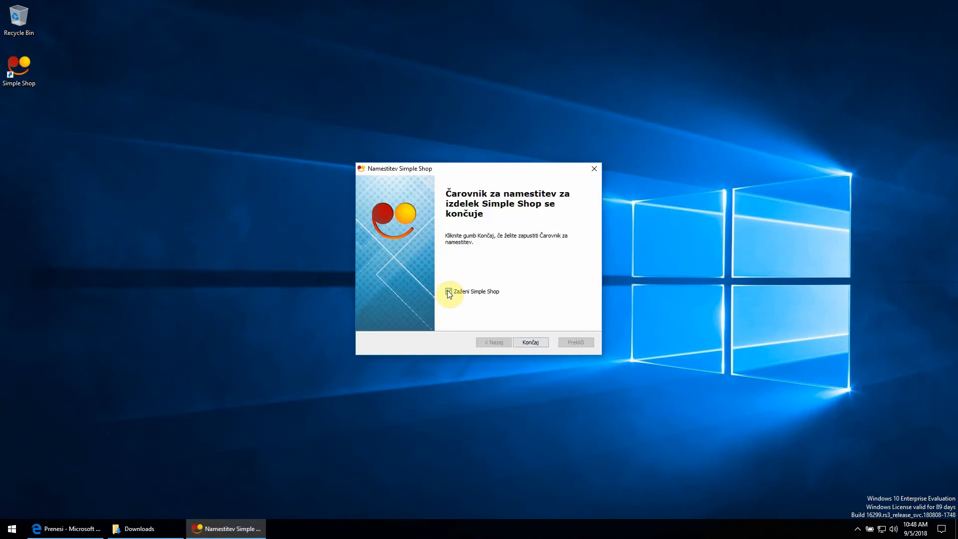
pyautogui.click(530, 342)
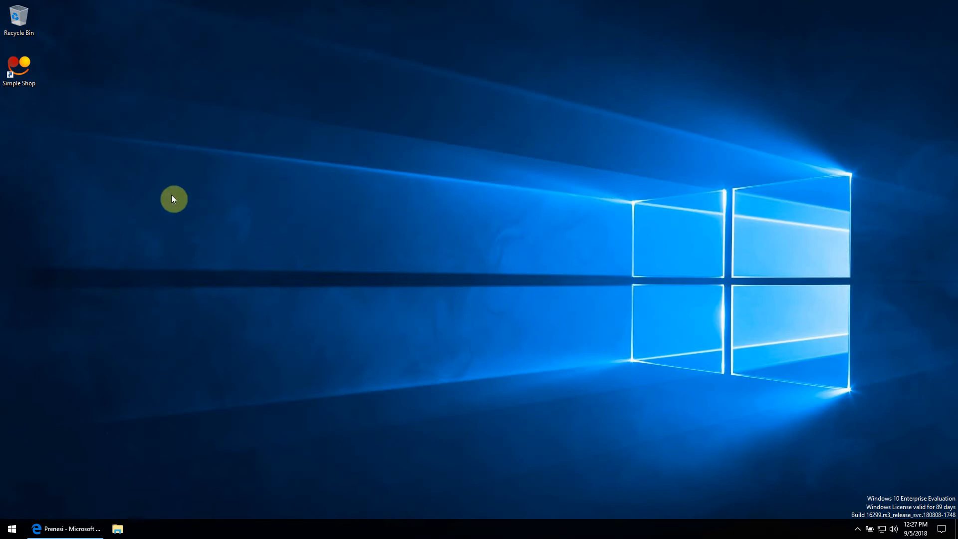
pyautogui.doubleClick(25, 80)
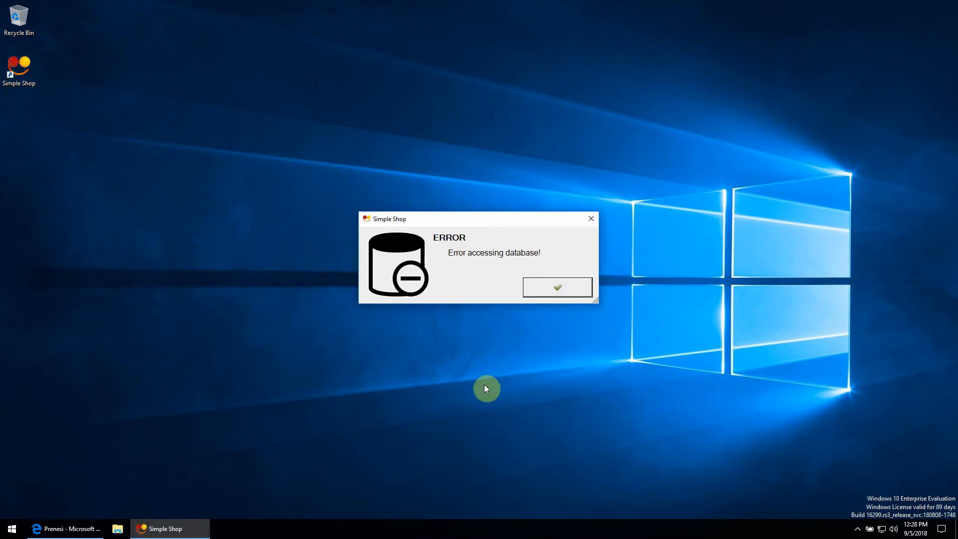
pyautogui.click(546, 289)
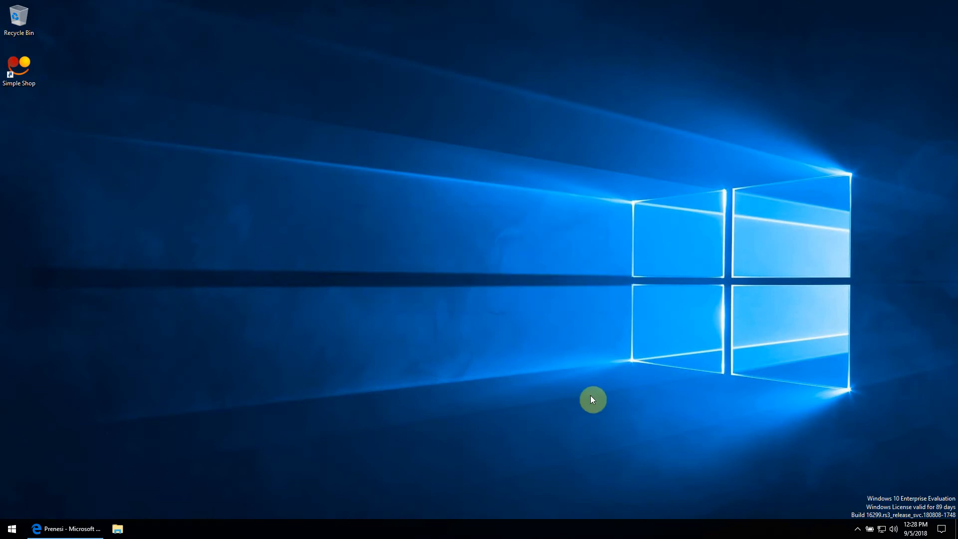
# Switch to Microsoft Edge and run the Microsoft SQL Server Compact 3.5 SP2 x86 download from the support section's SQL strežnik page
pyautogui.click(79, 527)
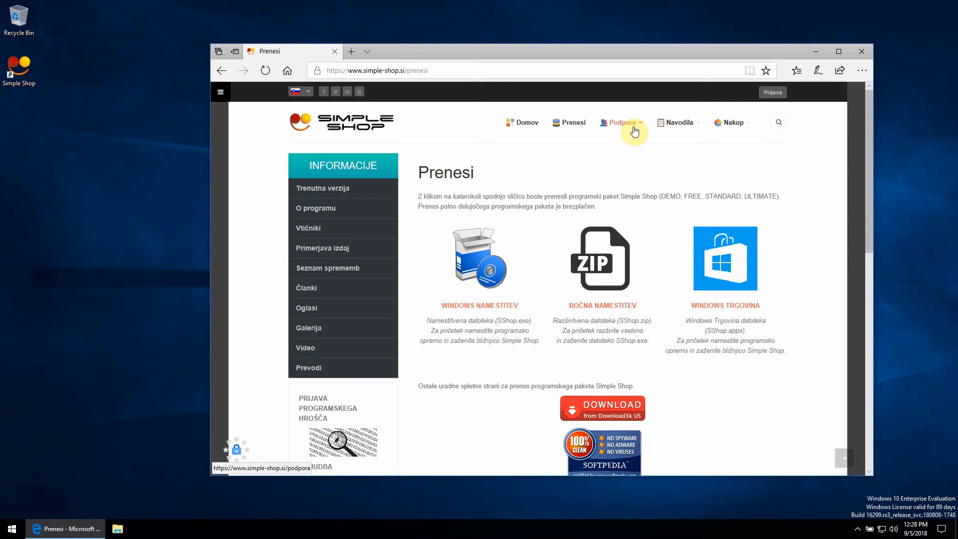
pyautogui.moveTo(635, 130)
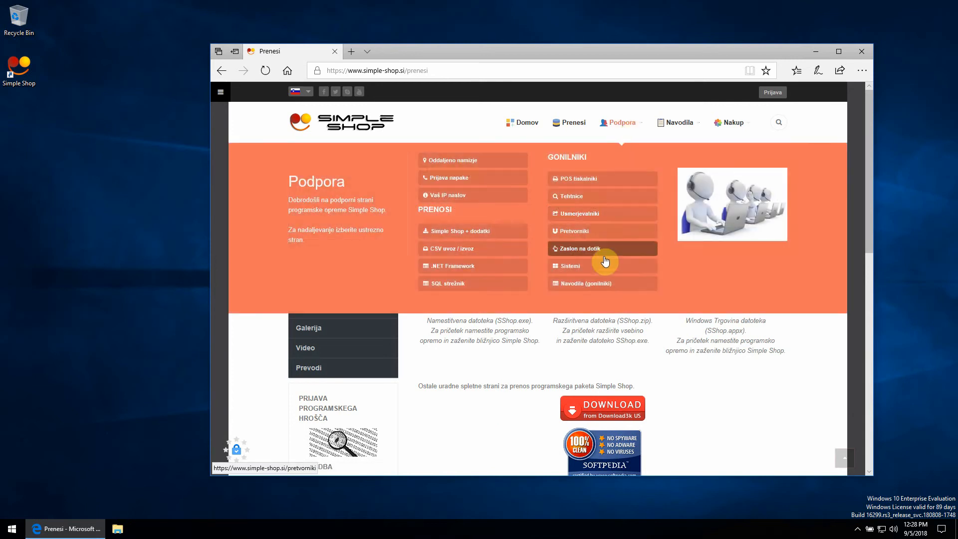
pyautogui.click(471, 285)
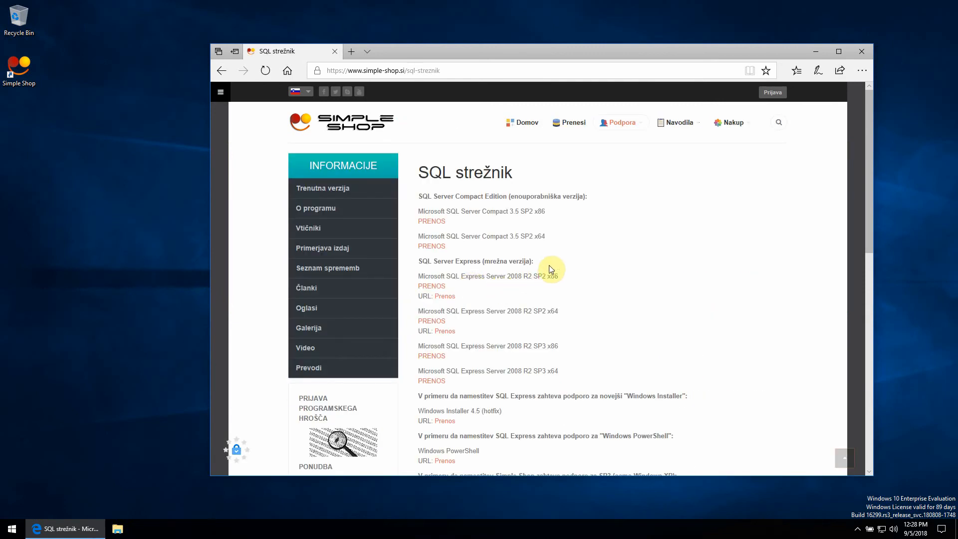
pyautogui.click(440, 225)
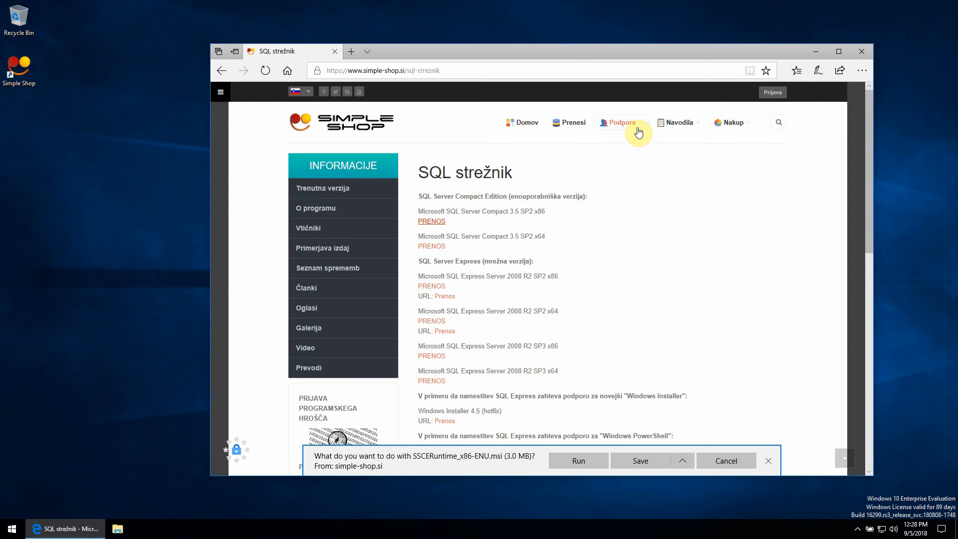
pyautogui.moveTo(638, 131)
pyautogui.click(583, 462)
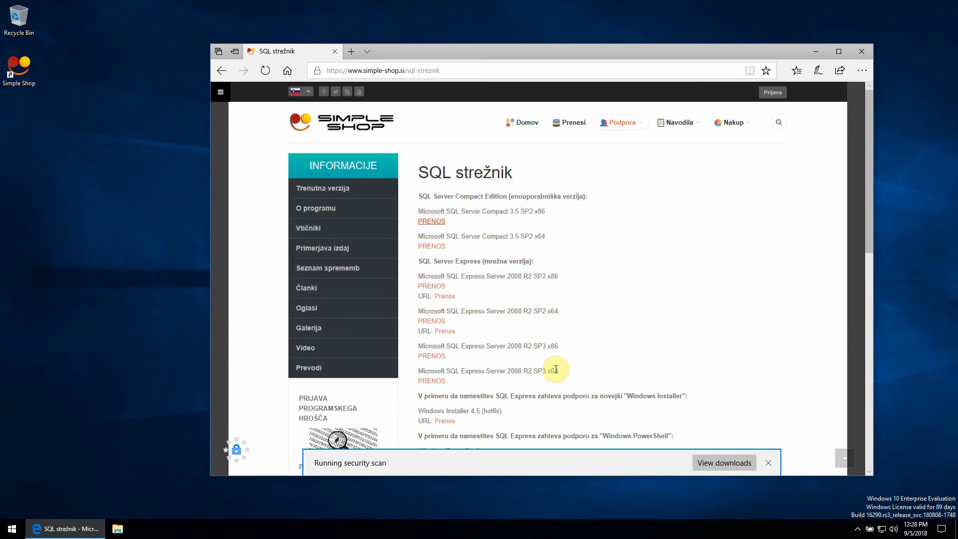
# Repair the Microsoft SQL Server Compact 3.5 SP2 installation and finish its setup wizard
pyautogui.click(519, 349)
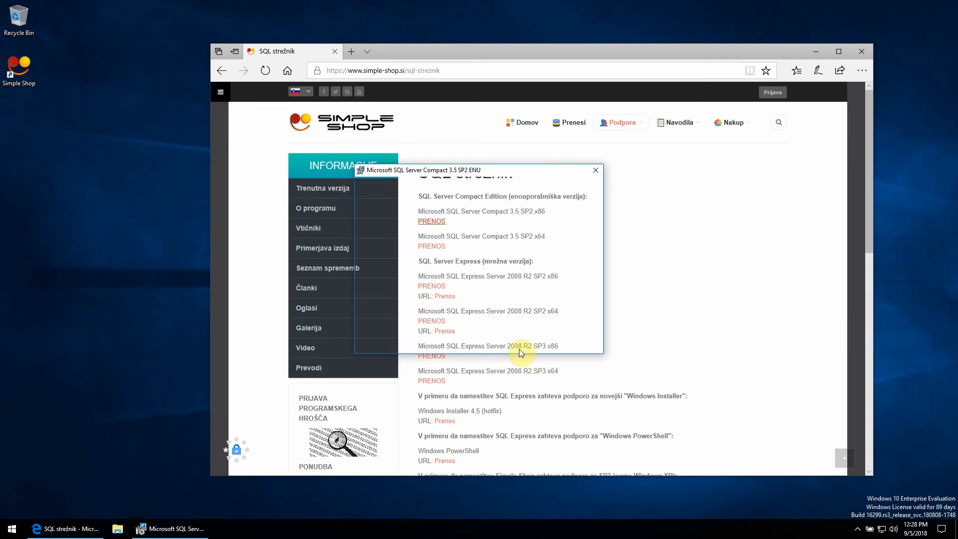
pyautogui.click(499, 344)
pyautogui.click(504, 344)
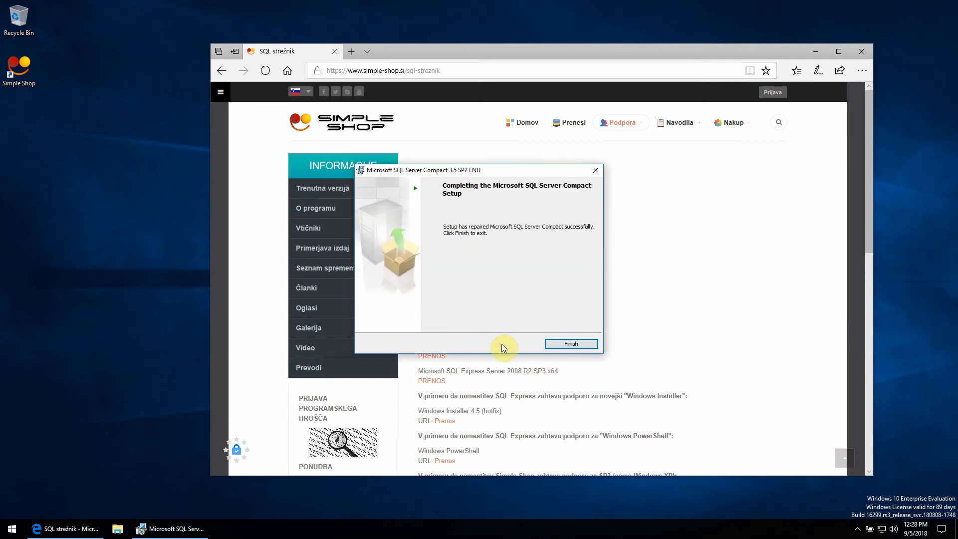
pyautogui.click(586, 346)
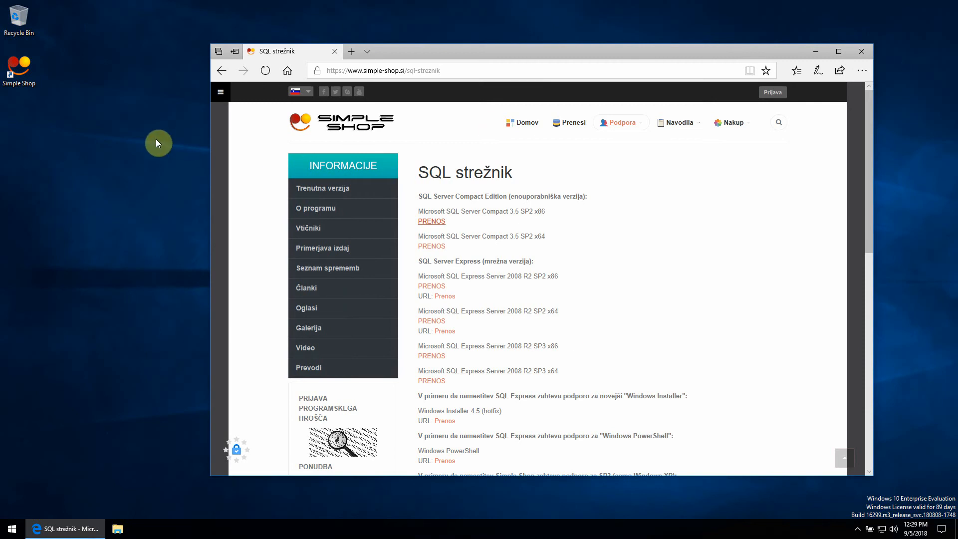
# Minimize the browser and start Simple Shop from the desktop with Slovenščina as the language and Euro as the currency
pyautogui.click(819, 52)
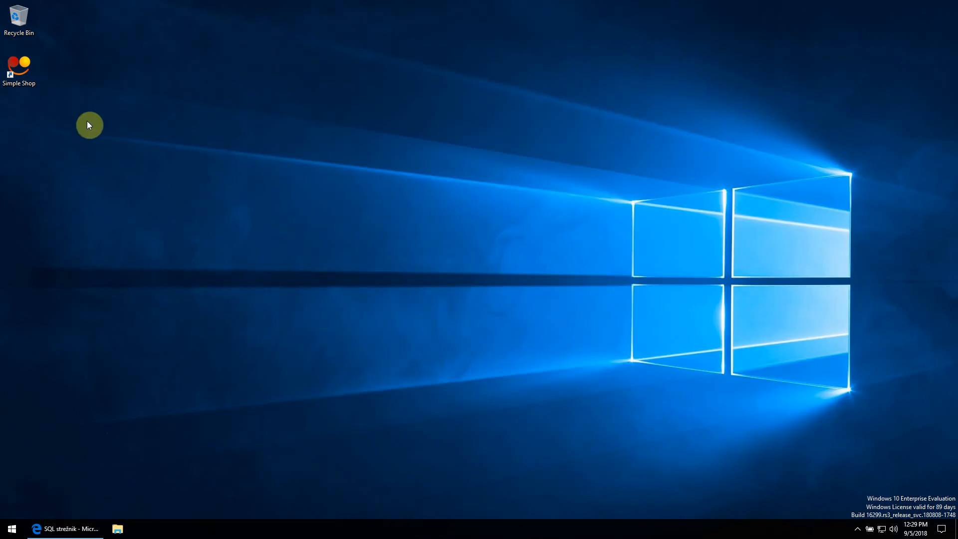
pyautogui.doubleClick(23, 85)
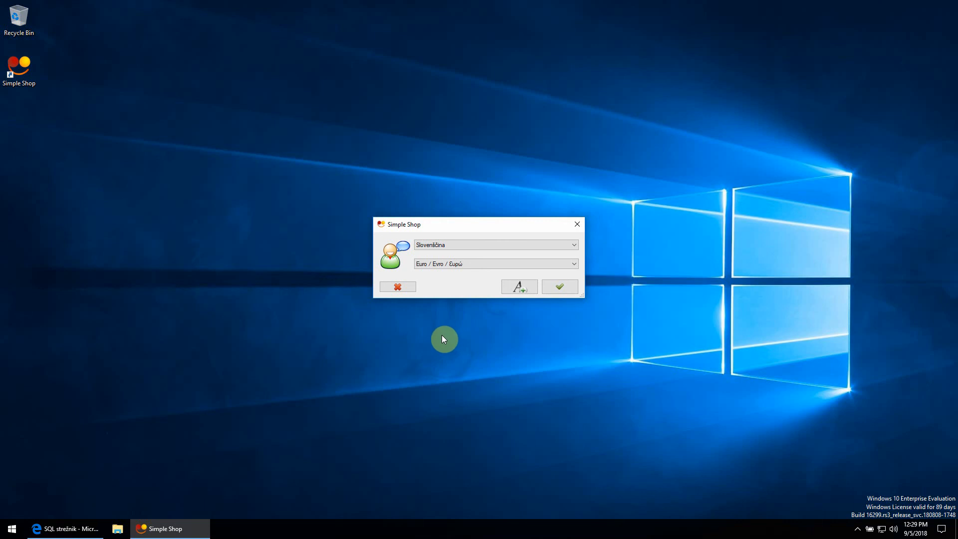
pyautogui.click(528, 249)
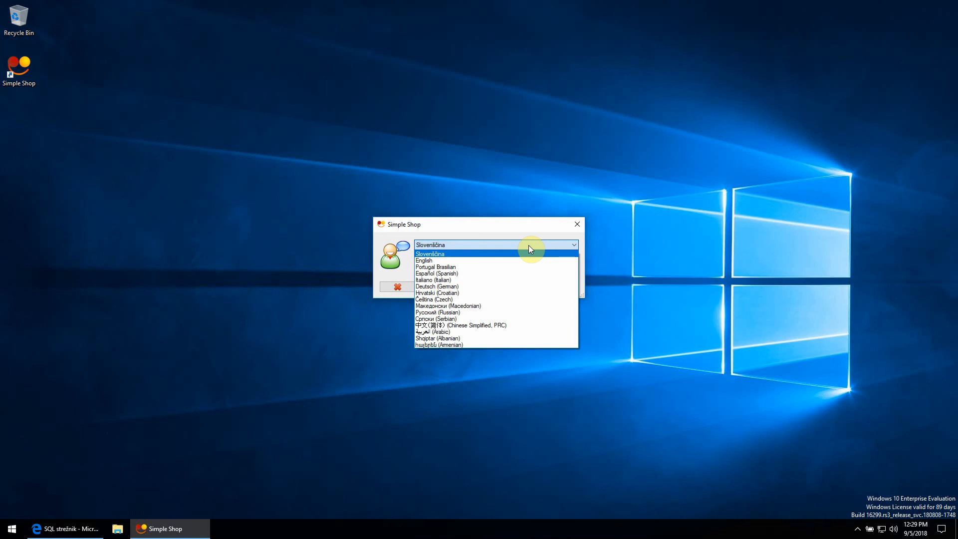
pyautogui.click(530, 248)
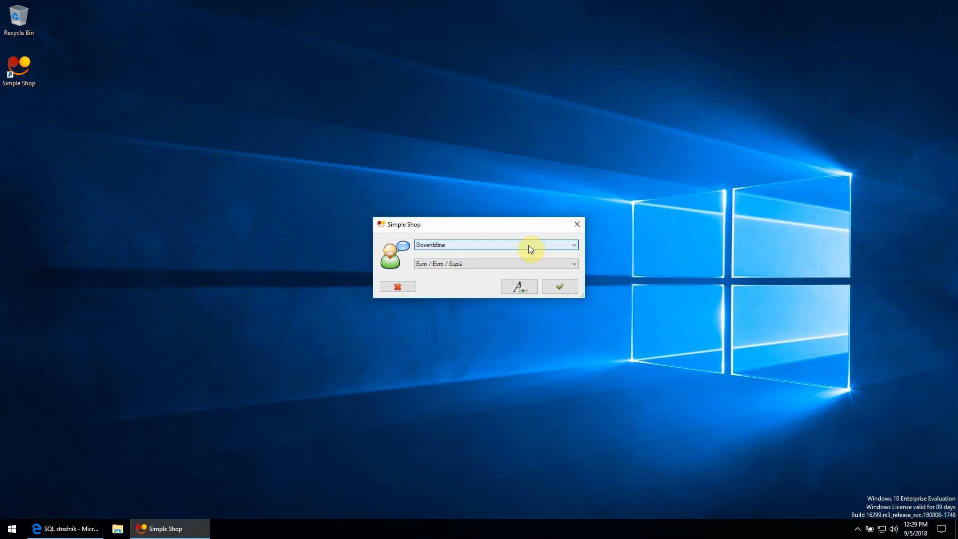
pyautogui.click(540, 263)
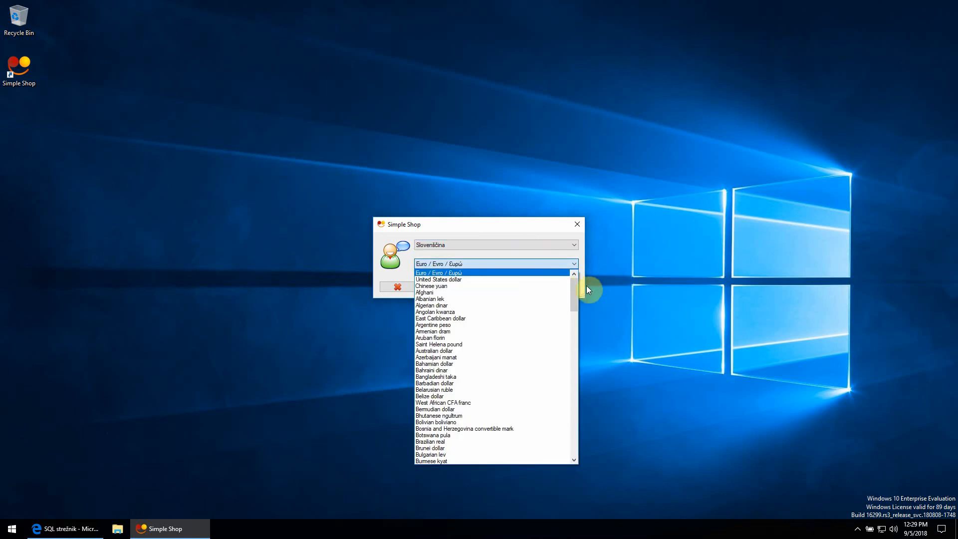
pyautogui.moveTo(575, 283)
pyautogui.mouseDown()
pyautogui.moveTo(576, 456)
pyautogui.moveTo(564, 273)
pyautogui.mouseUp()
pyautogui.click(561, 273)
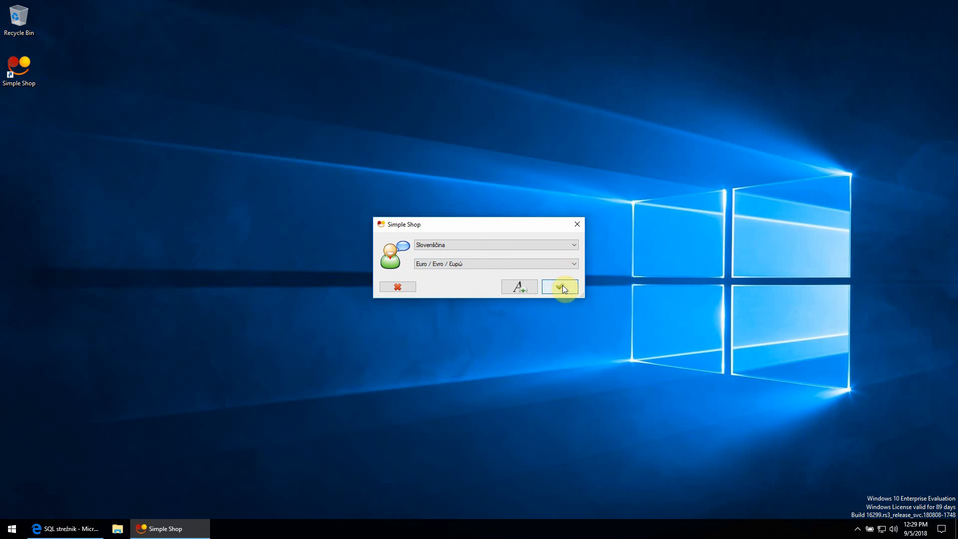
pyautogui.click(562, 285)
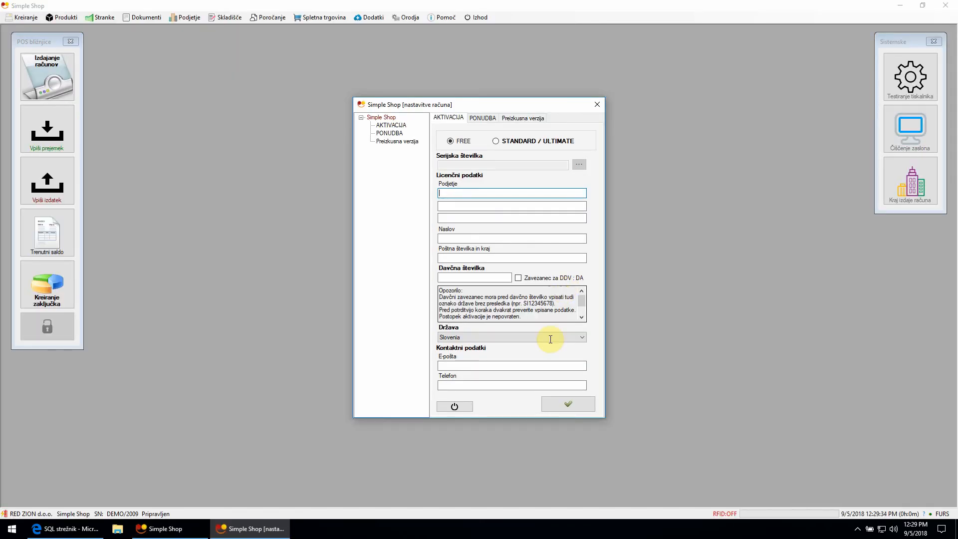
# Close the program's activation window without entering any licence data
pyautogui.click(455, 406)
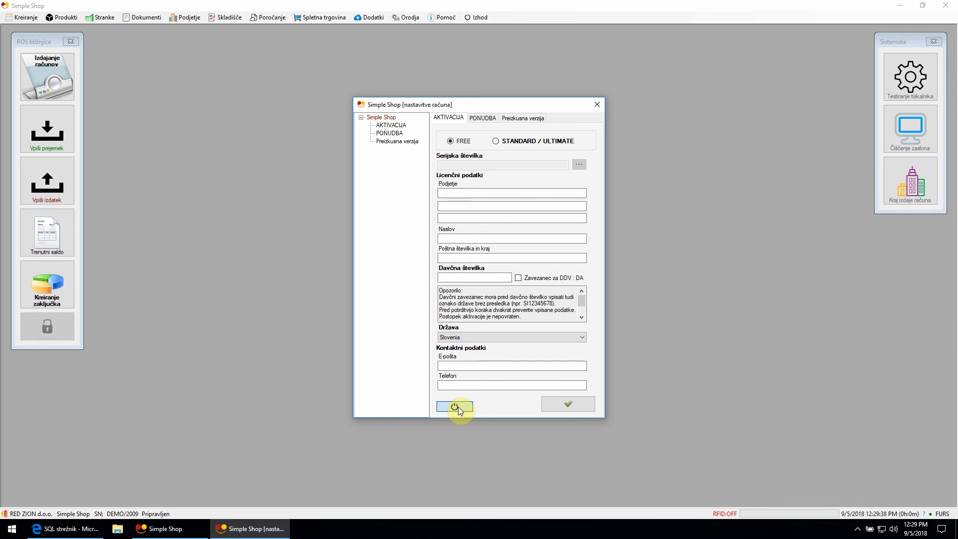
pyautogui.click(457, 406)
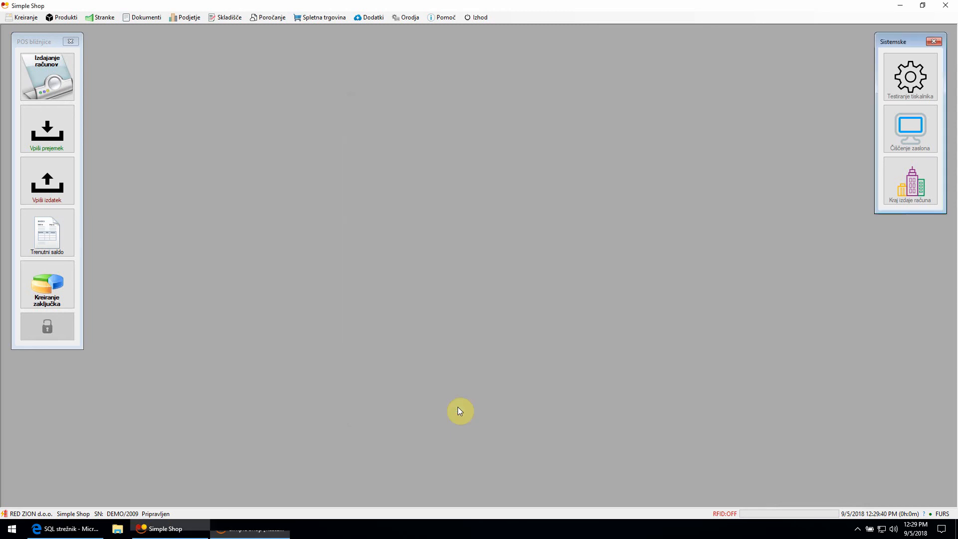